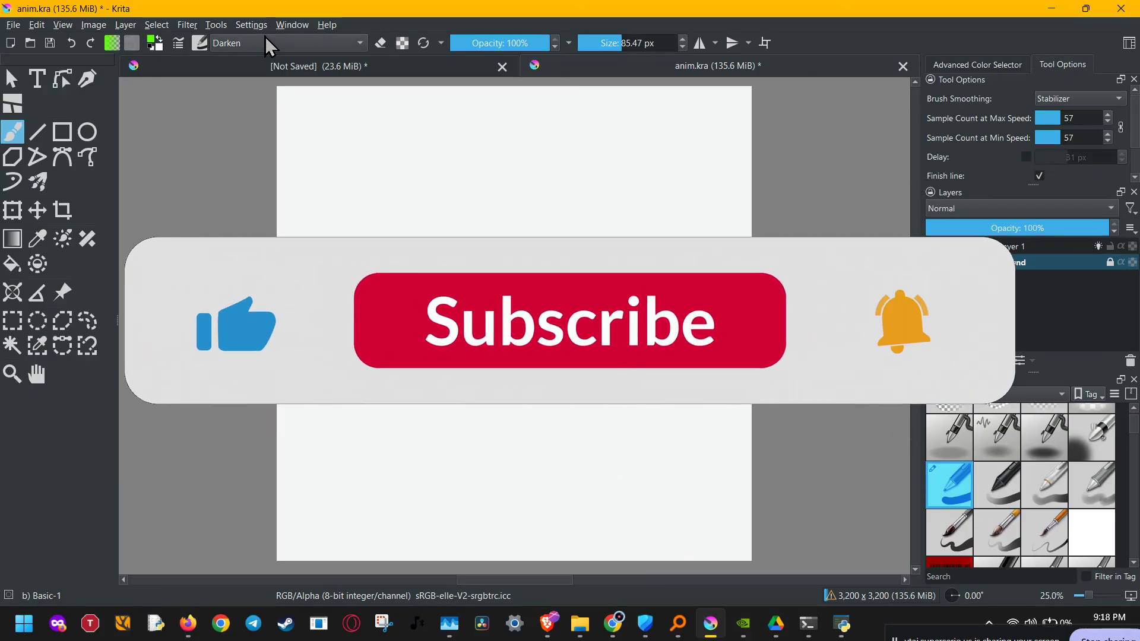
Step: Start resetting all Krita settings and decline clearing the settings file
click(261, 24)
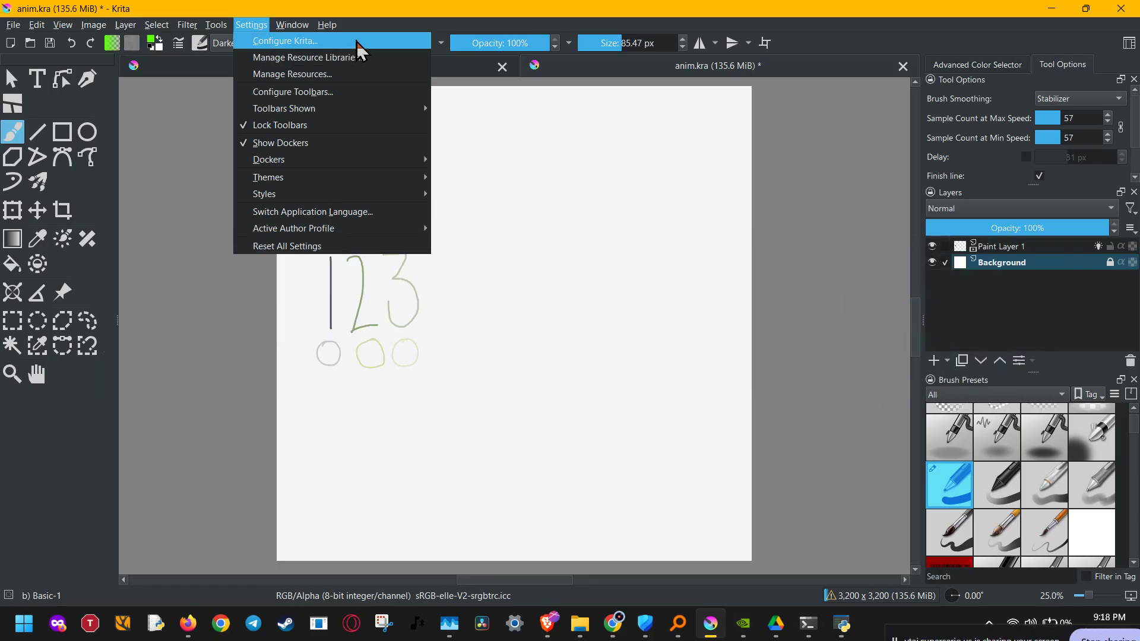
click(354, 248)
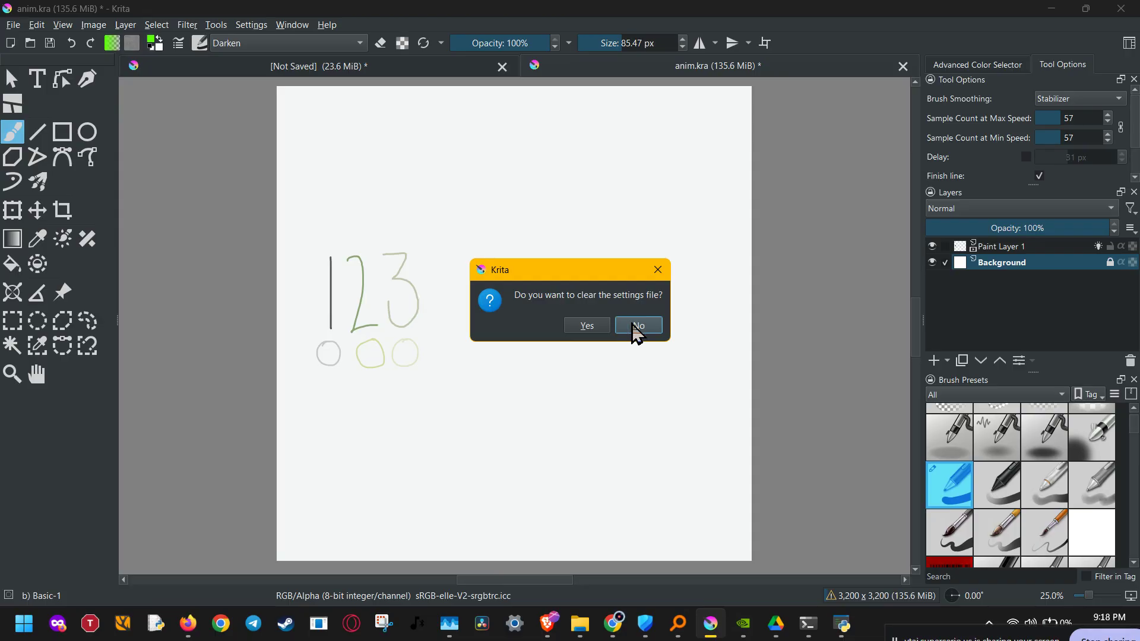
click(638, 326)
Step: Examine the Display settings in the Krita configuration and close it with the settings accepted
click(250, 25)
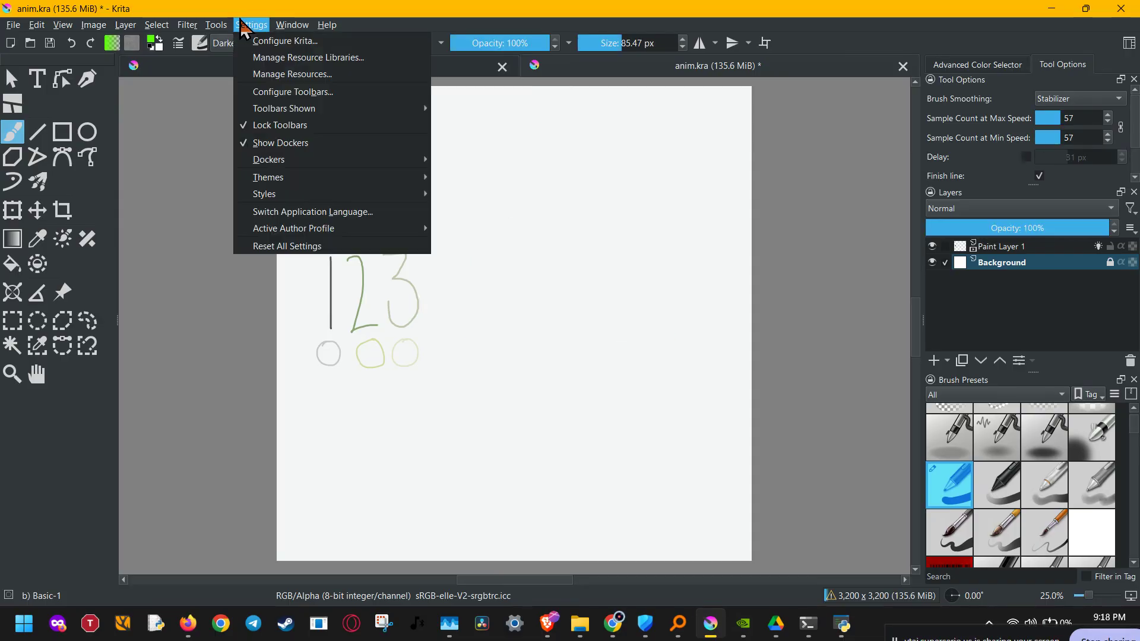
click(258, 43)
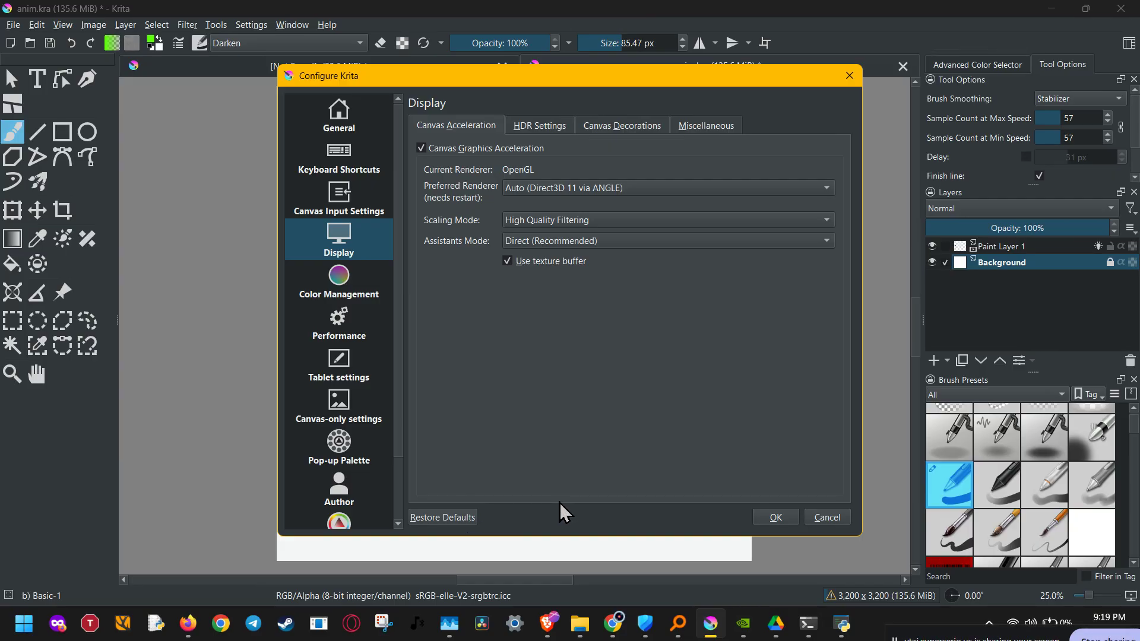
click(781, 521)
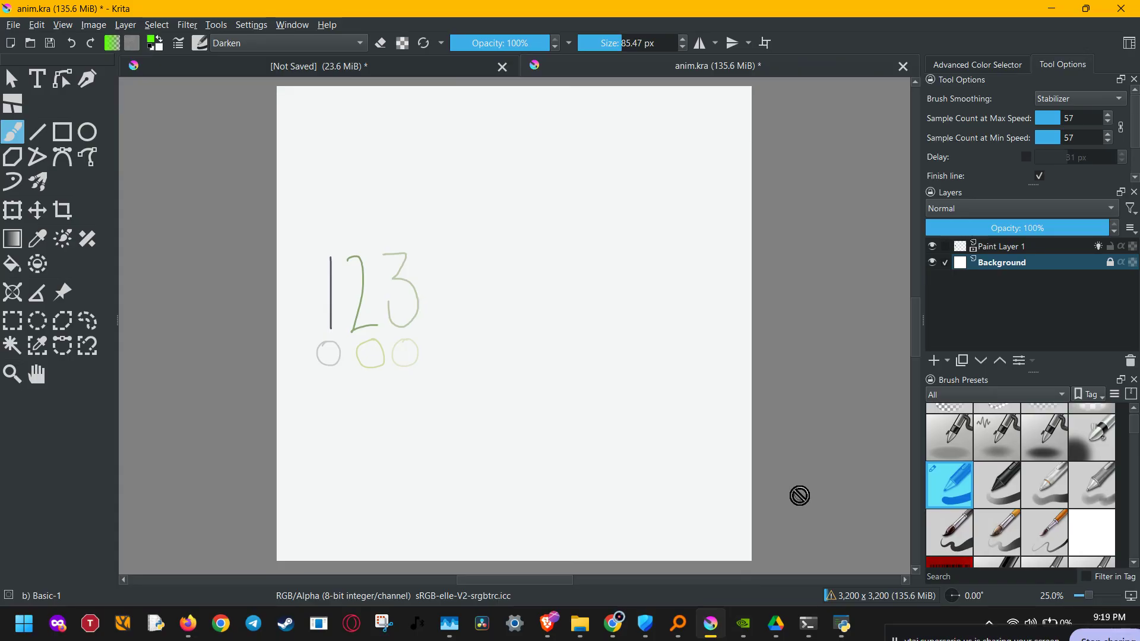
Step: Switch to File Explorer, go to the %localappdata% folder and select the krita folder
click(571, 634)
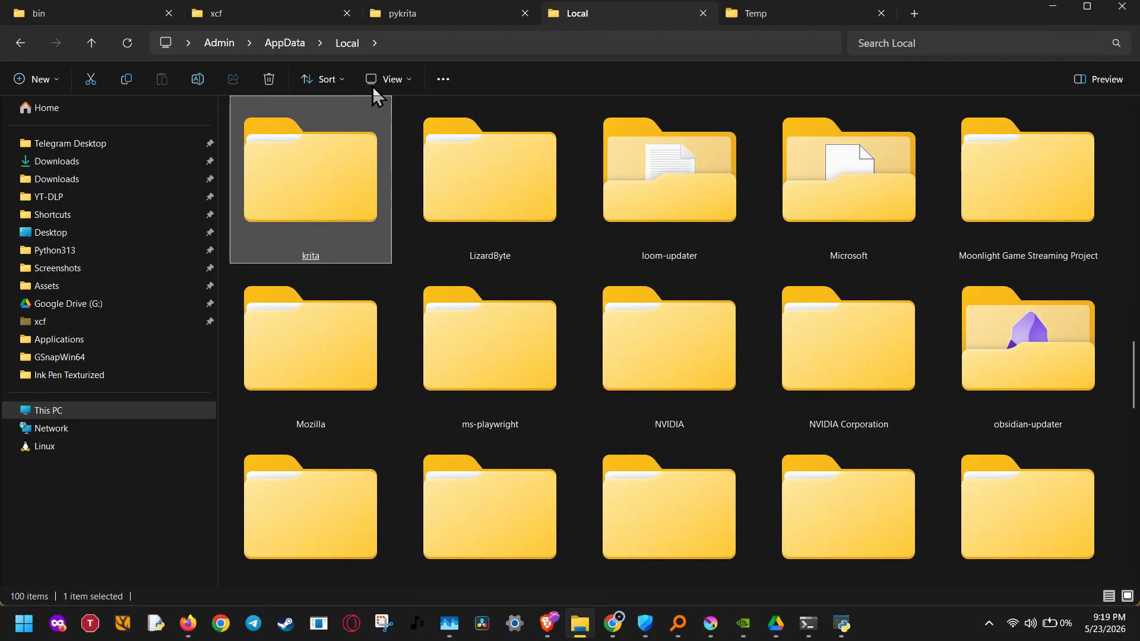
click(390, 40)
text(%localappdata%)
key(Return)
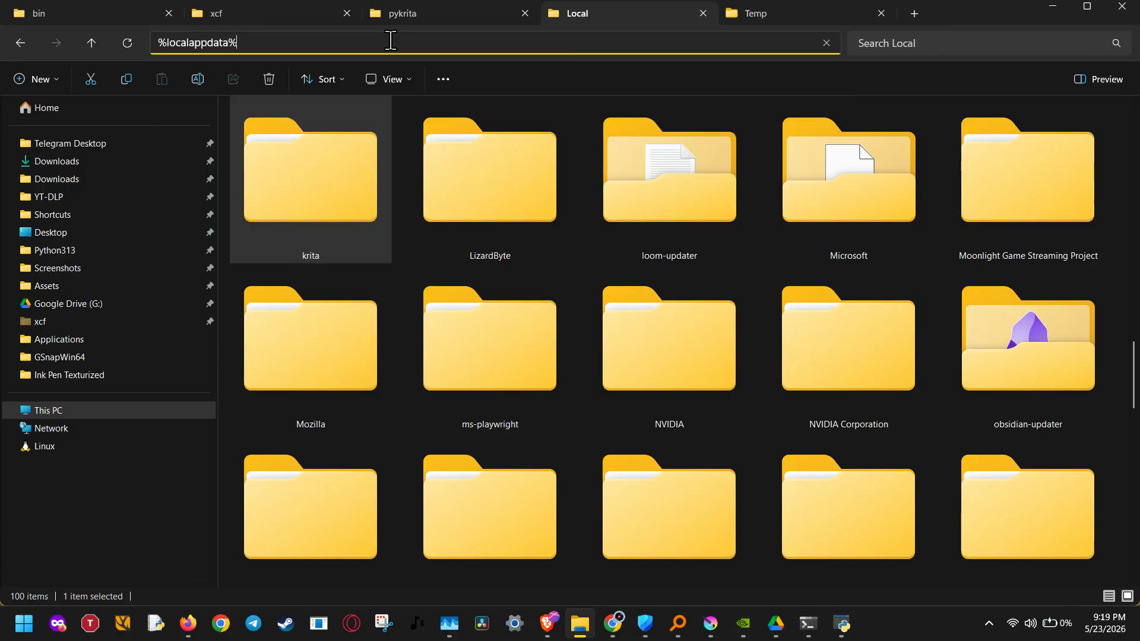
click(427, 206)
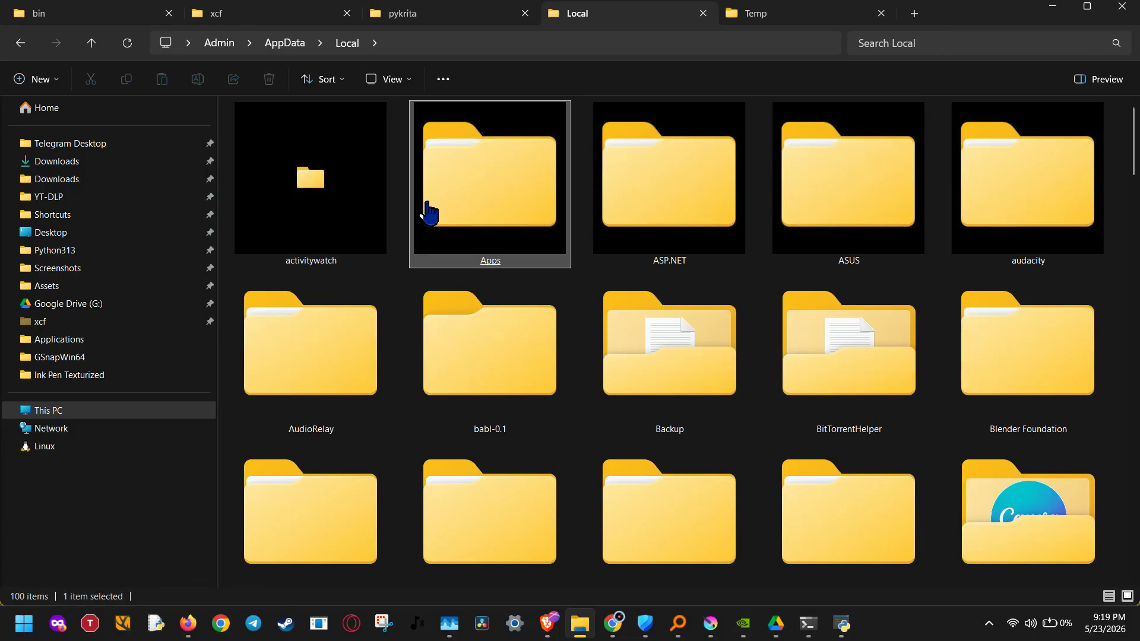
key(k)
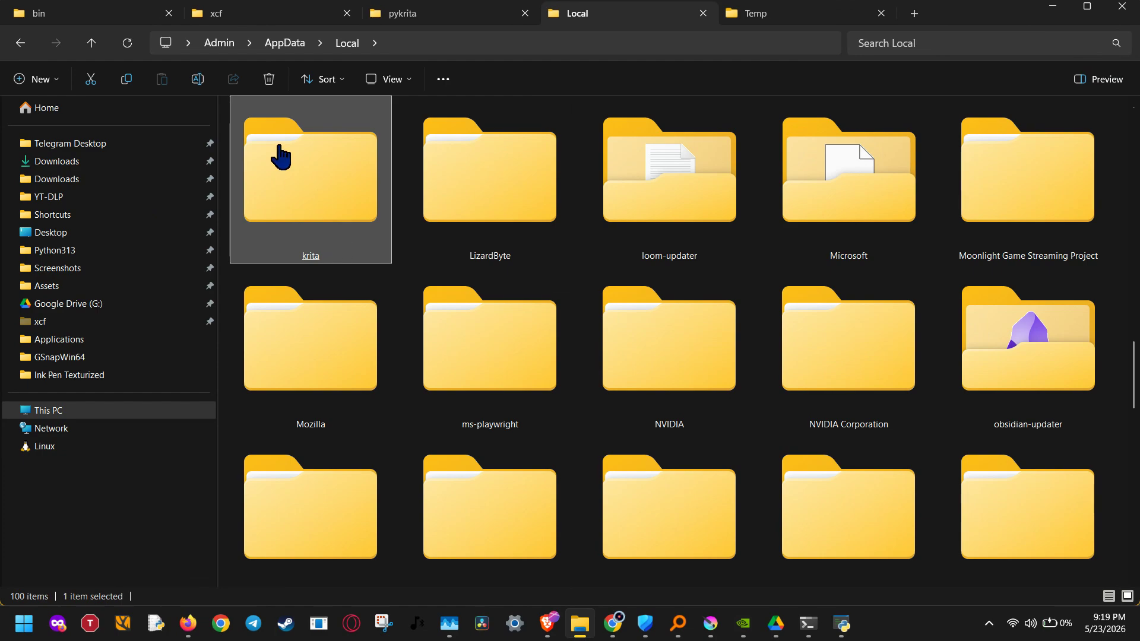
Step: Try renaming the krita folder to krita_old, and restore the name krita
click(202, 78)
key(Right)
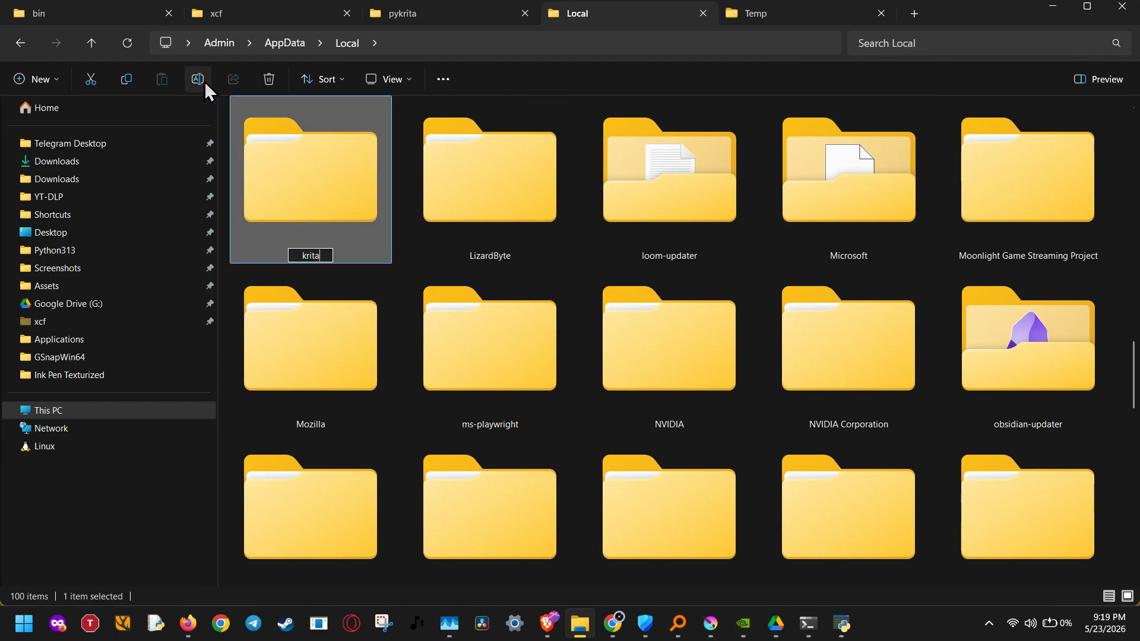
text(_old)
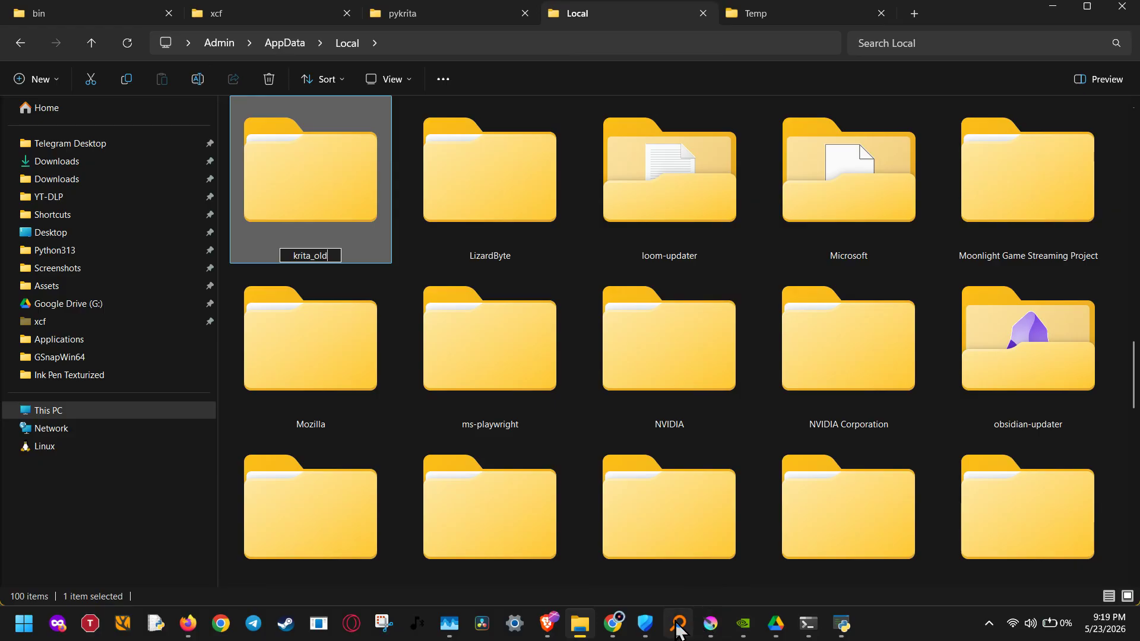
key(BackSpace)
key(BackSpace)
key(BackSpace)
key(BackSpace)
Step: Switch back to Krita, paint a short test stroke on Paint Layer 1 and undo it
click(705, 630)
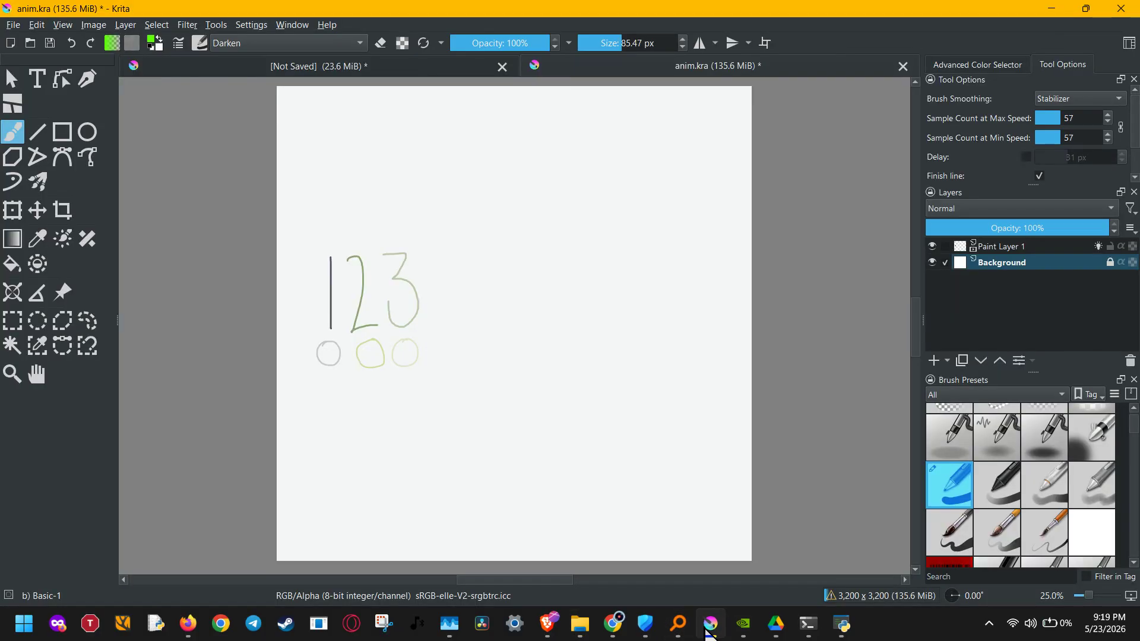
click(1042, 247)
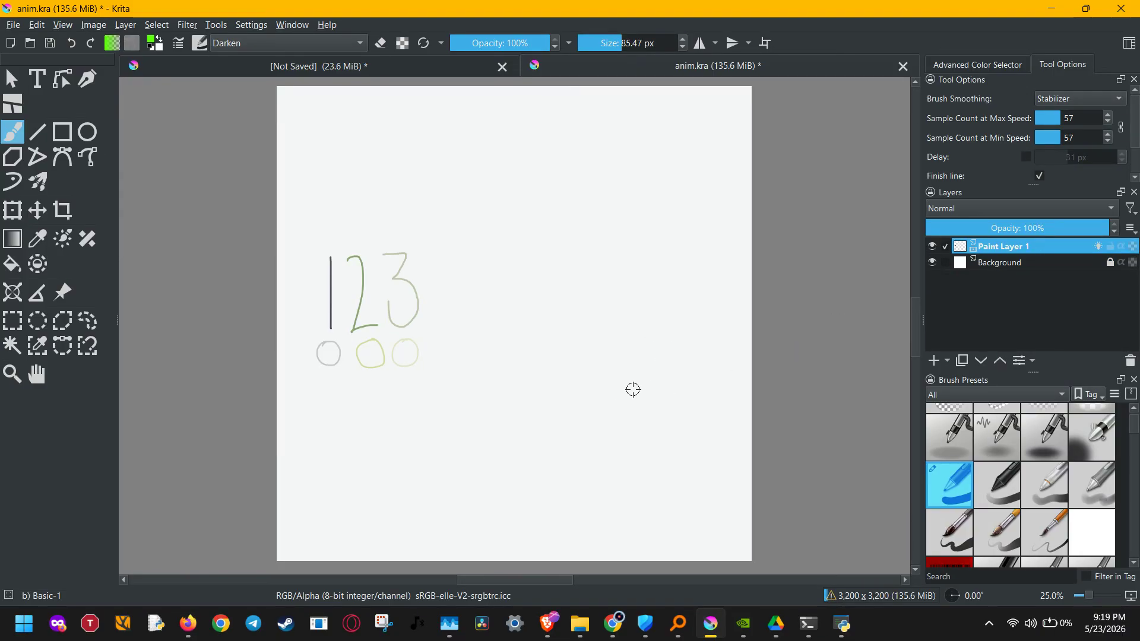
mouse_move(656, 310)
mouse_down()
mouse_move(632, 362)
mouse_move(677, 372)
mouse_move(682, 422)
mouse_up()
key(ctrl+z)
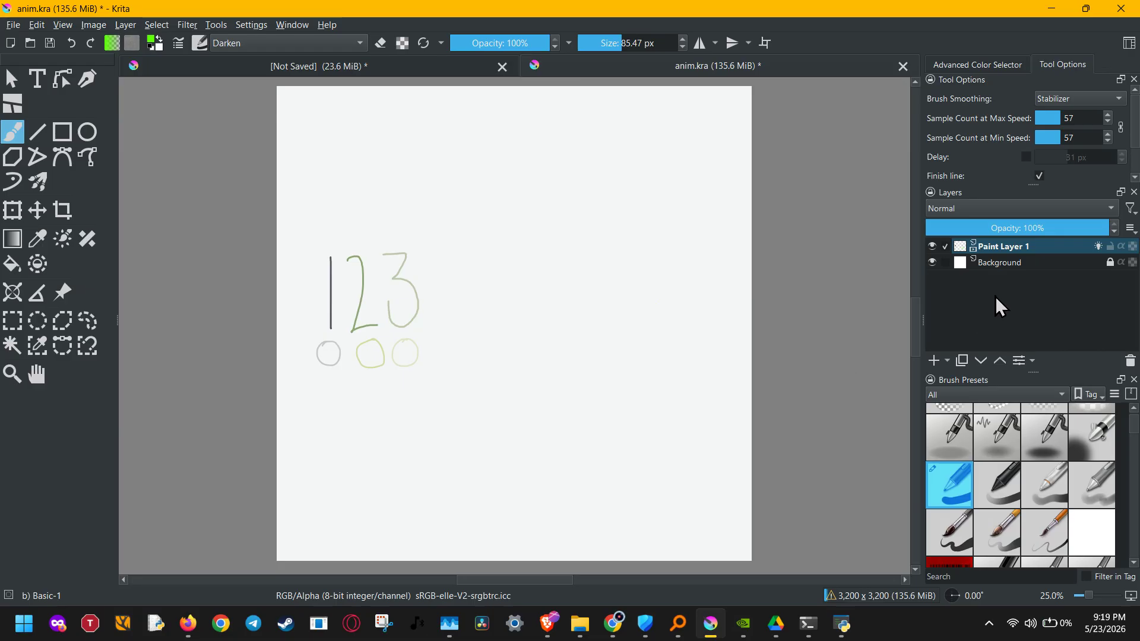
Step: Widen the docker area beside the canvas and lock the Background layer while Paint Layer 1 stays active
click(1047, 249)
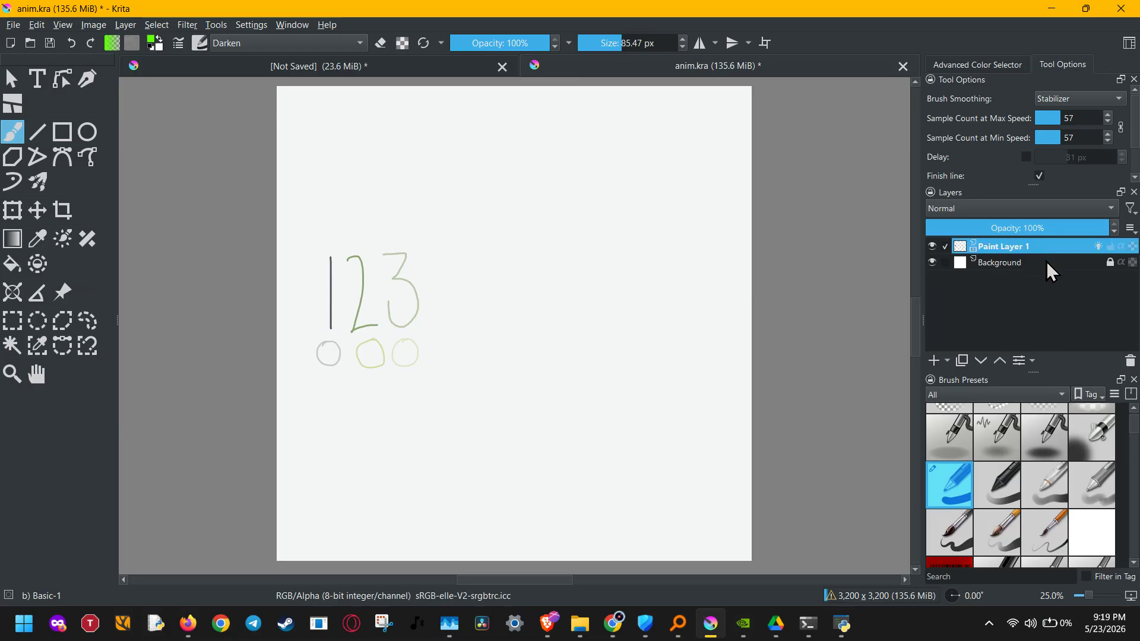
drag(924, 325, 868, 315)
click(967, 264)
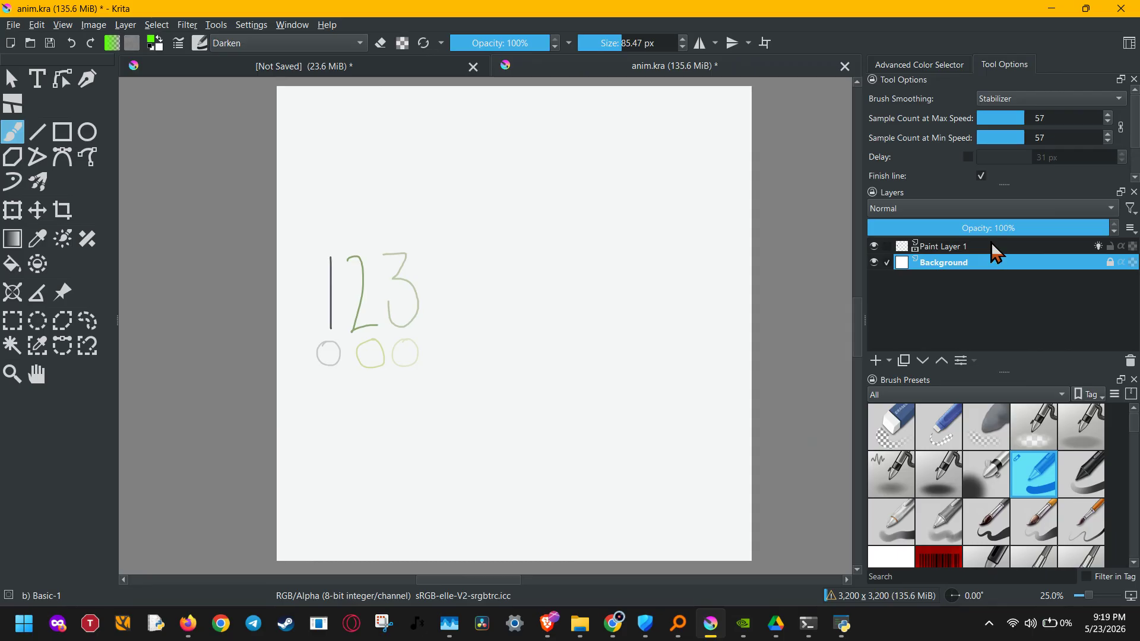
click(994, 248)
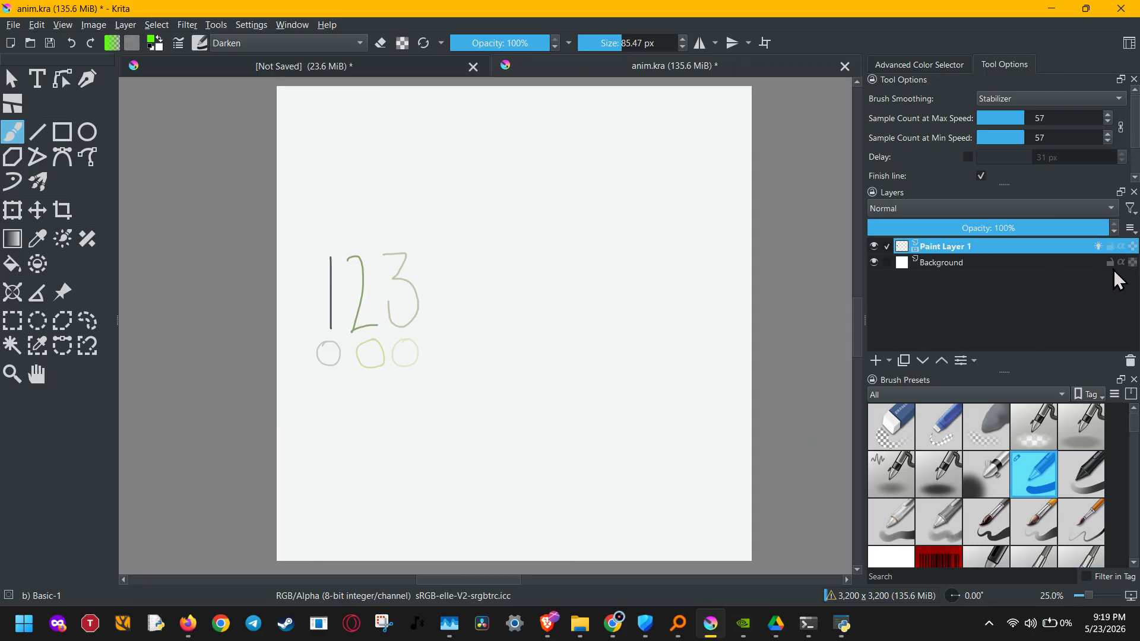
click(1110, 262)
Step: Try to paint on the locked Background layer, and reselect Paint Layer 1
click(1082, 265)
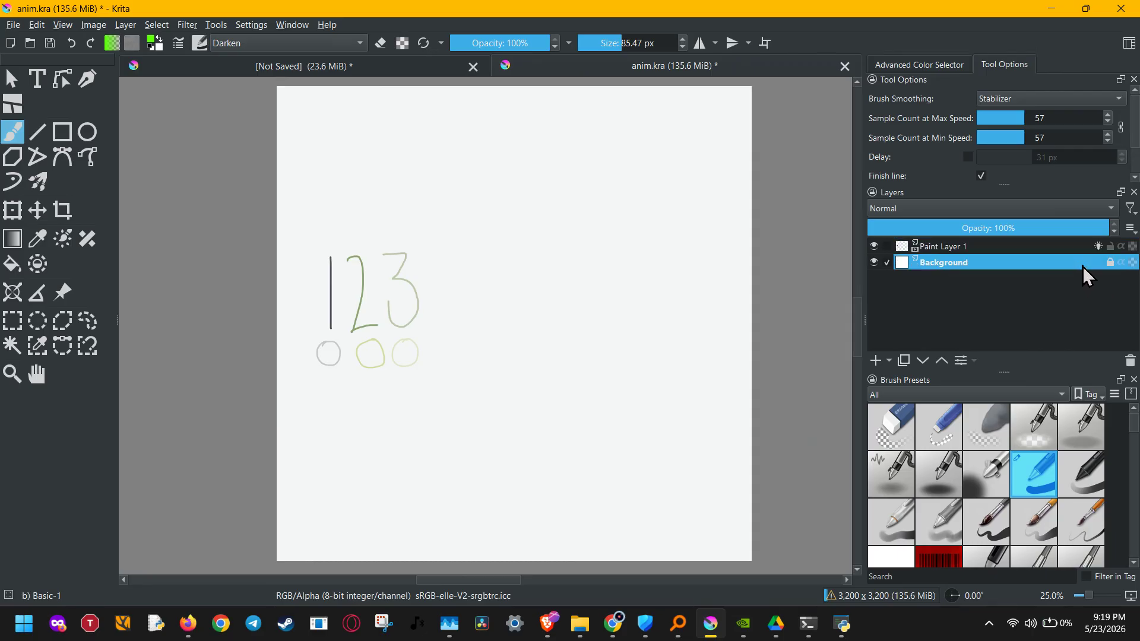
click(609, 296)
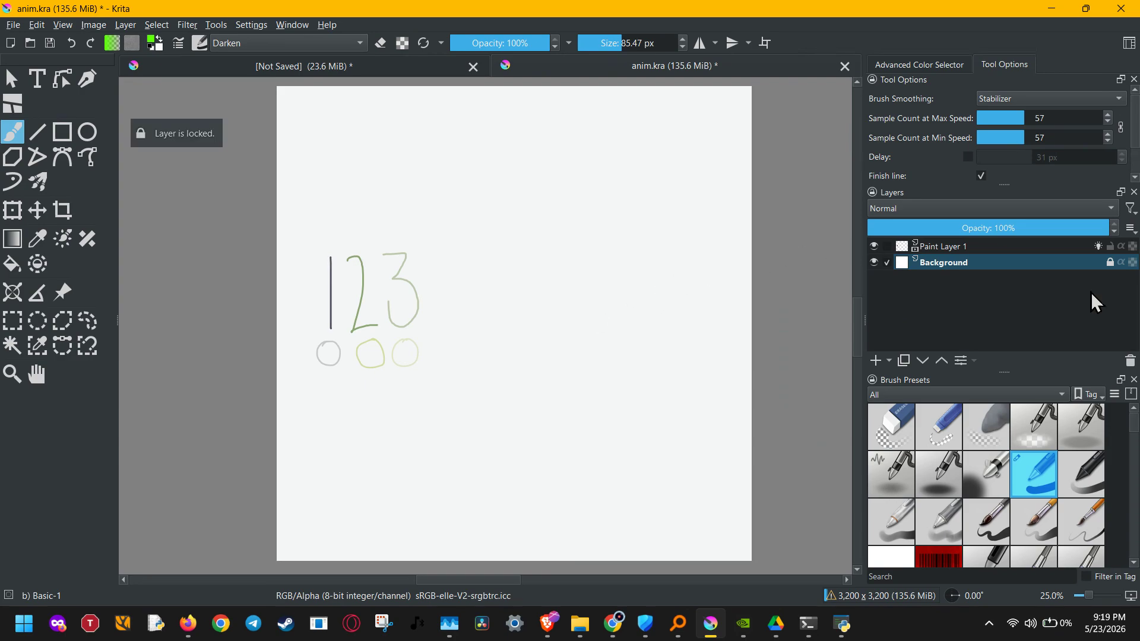
click(1035, 248)
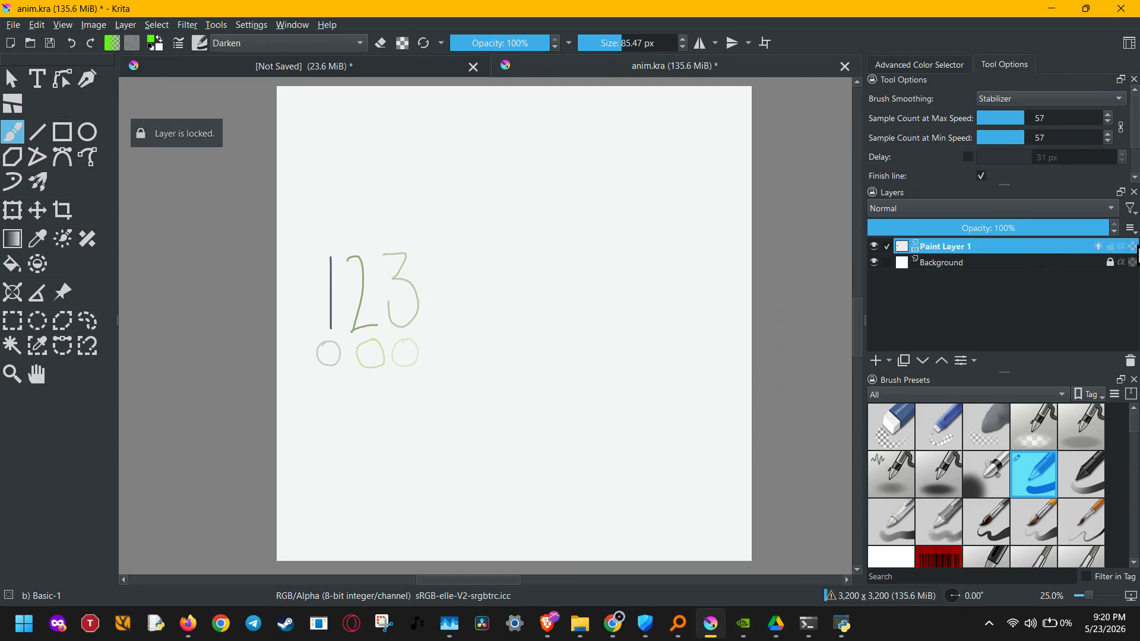
Step: Turn on alpha lock for Paint Layer 1 and turn it off again
click(1133, 246)
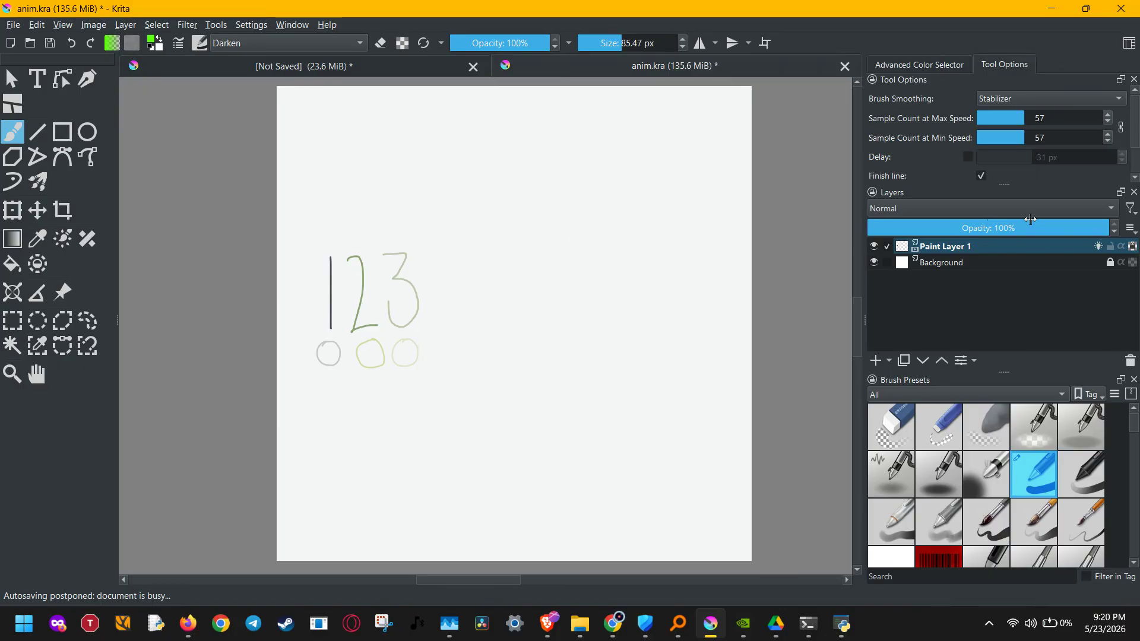
click(1133, 248)
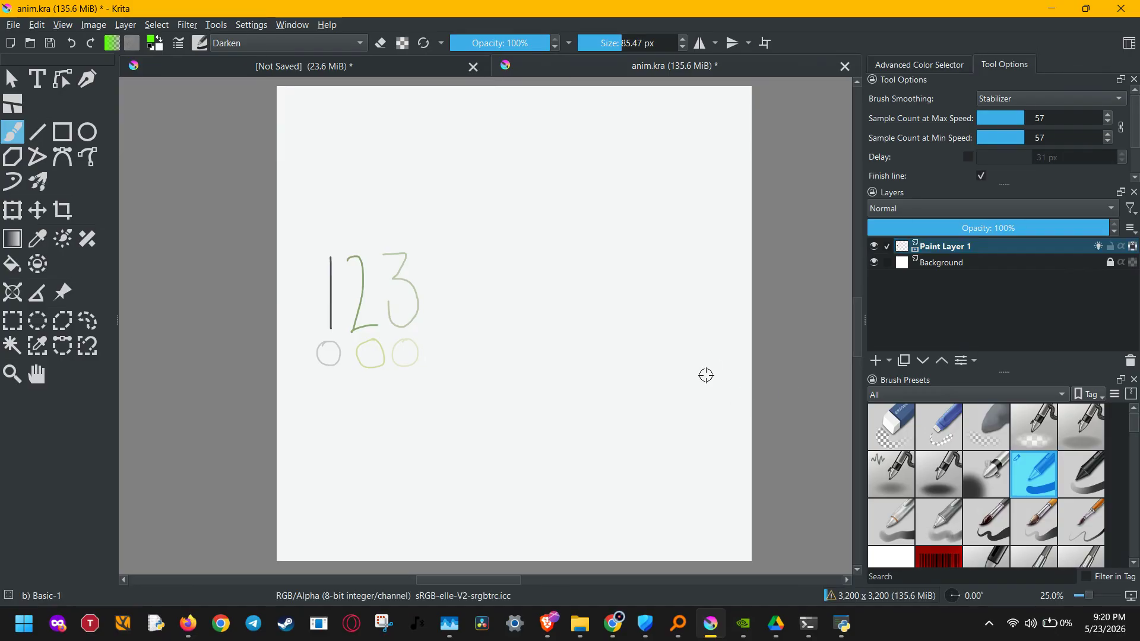
key(ctrl)
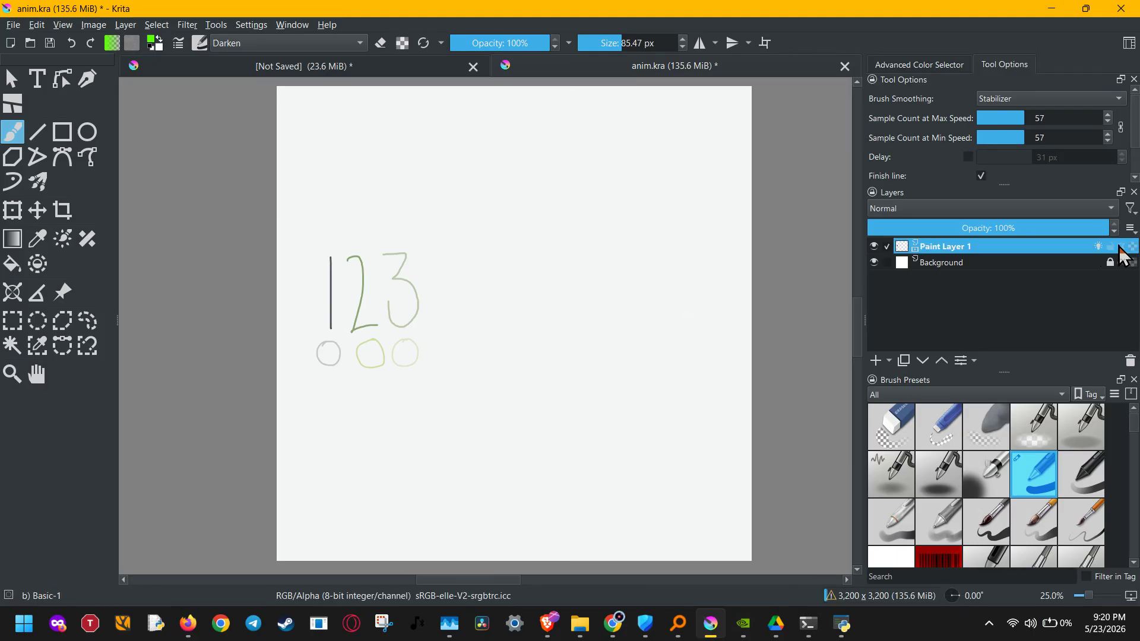
Step: Set the blending mode of Paint Layer 1 to Normal
click(1085, 209)
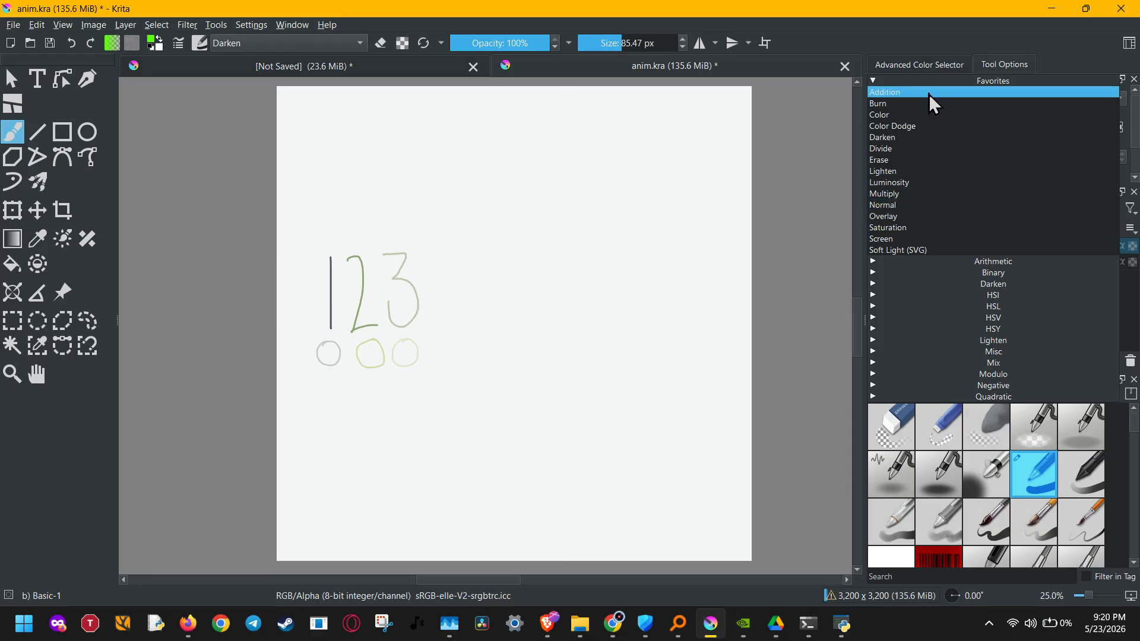
click(915, 205)
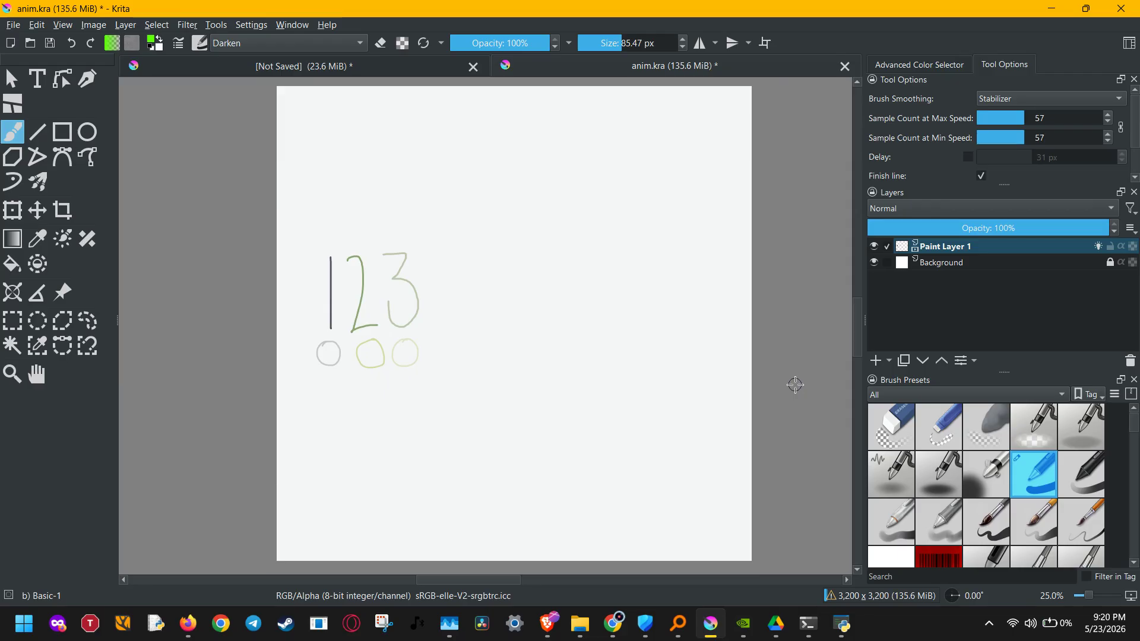
Step: Open the Python Plugin Manager in the Krita configuration and examine which plugins are enabled
click(254, 25)
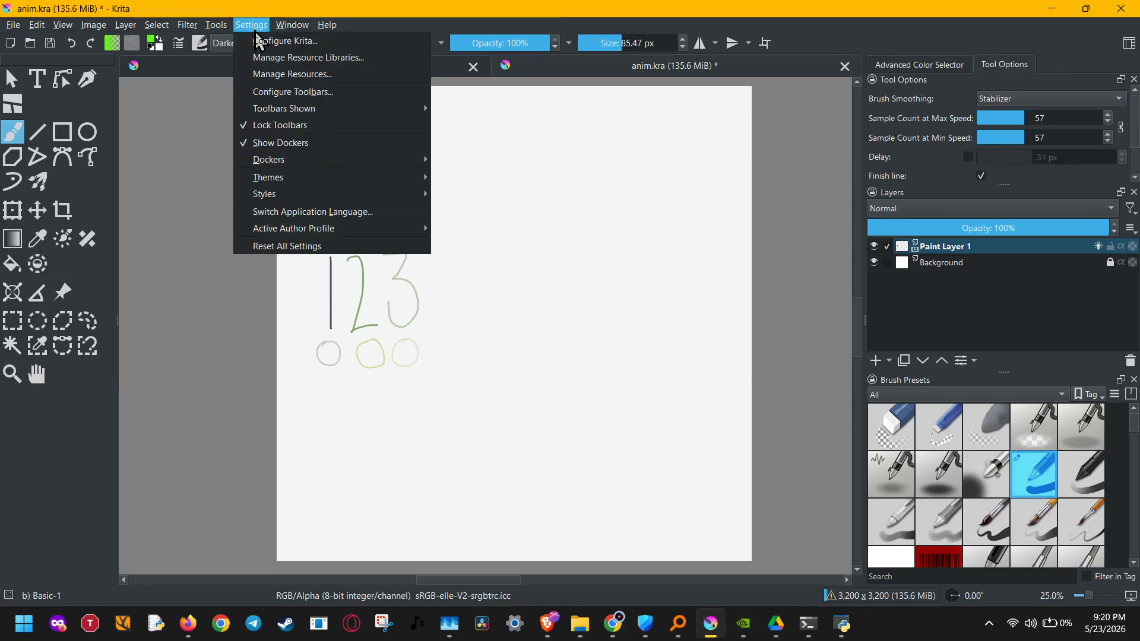
click(259, 42)
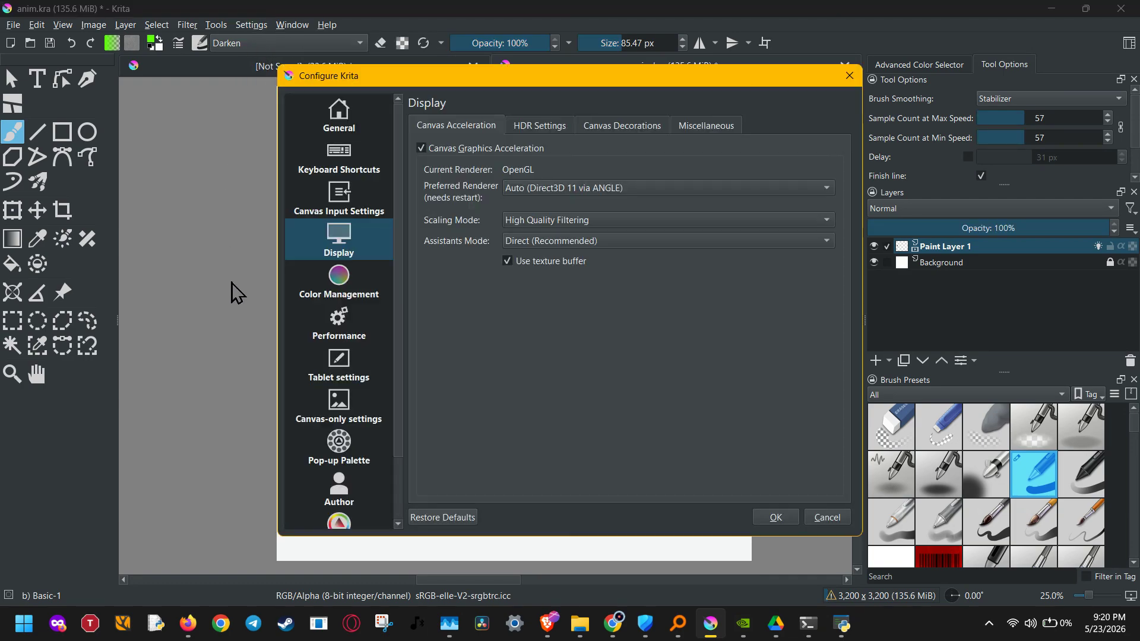
scroll(333, 416, down, 2)
click(342, 505)
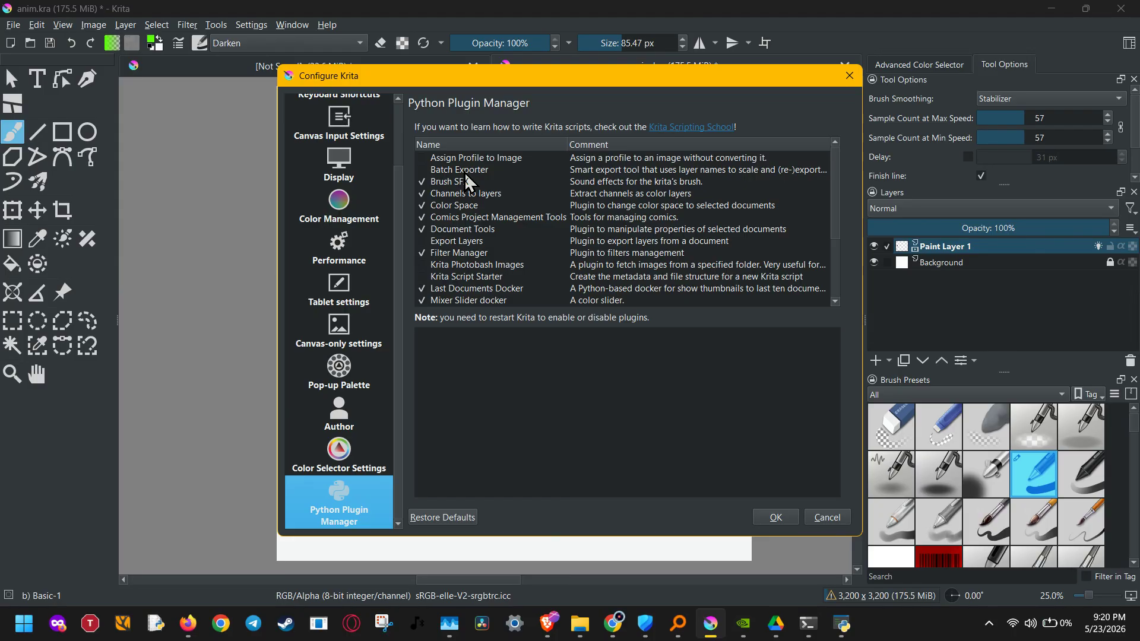
Step: Try OpenGL and Direct3D 11 via ANGLE as the preferred display renderer, and close the configuration without saving
click(337, 164)
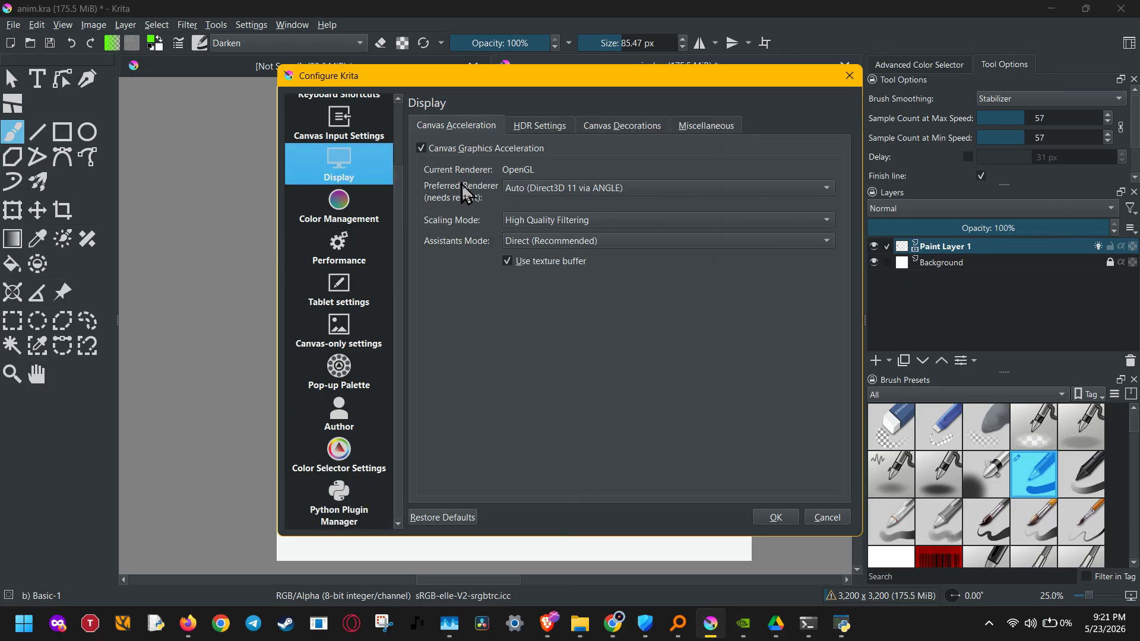
click(521, 189)
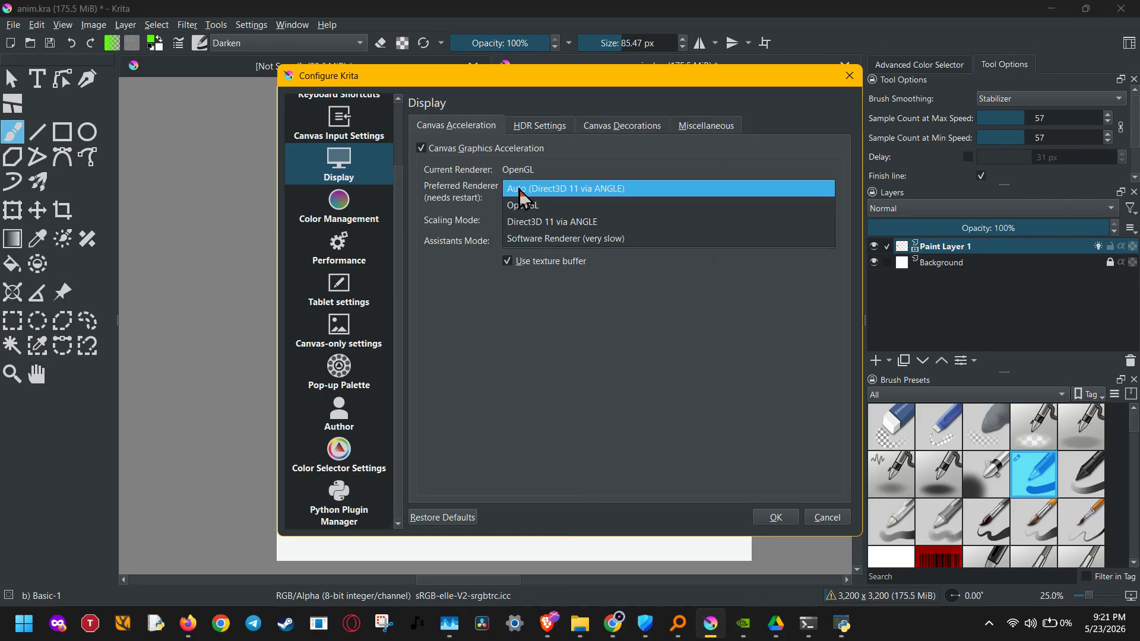
click(523, 206)
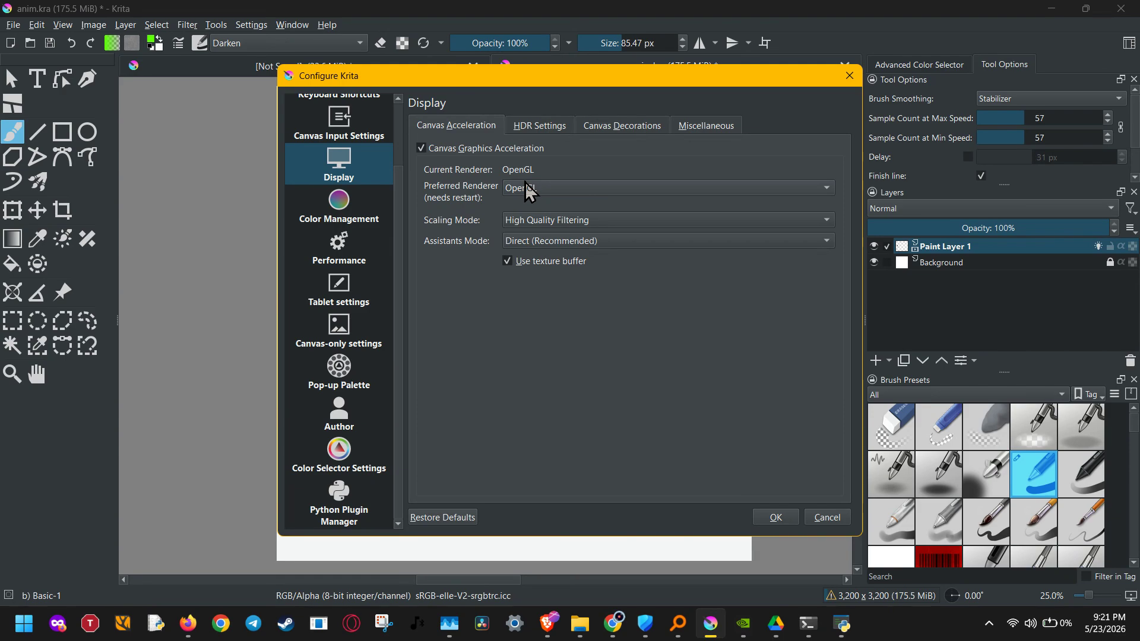
click(525, 184)
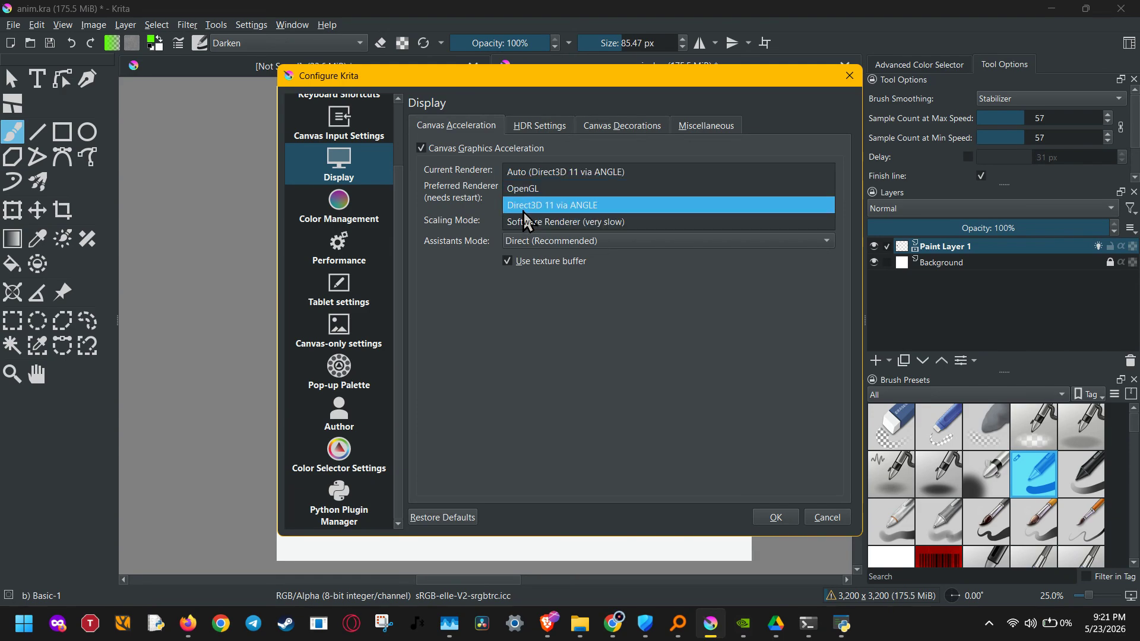
click(524, 211)
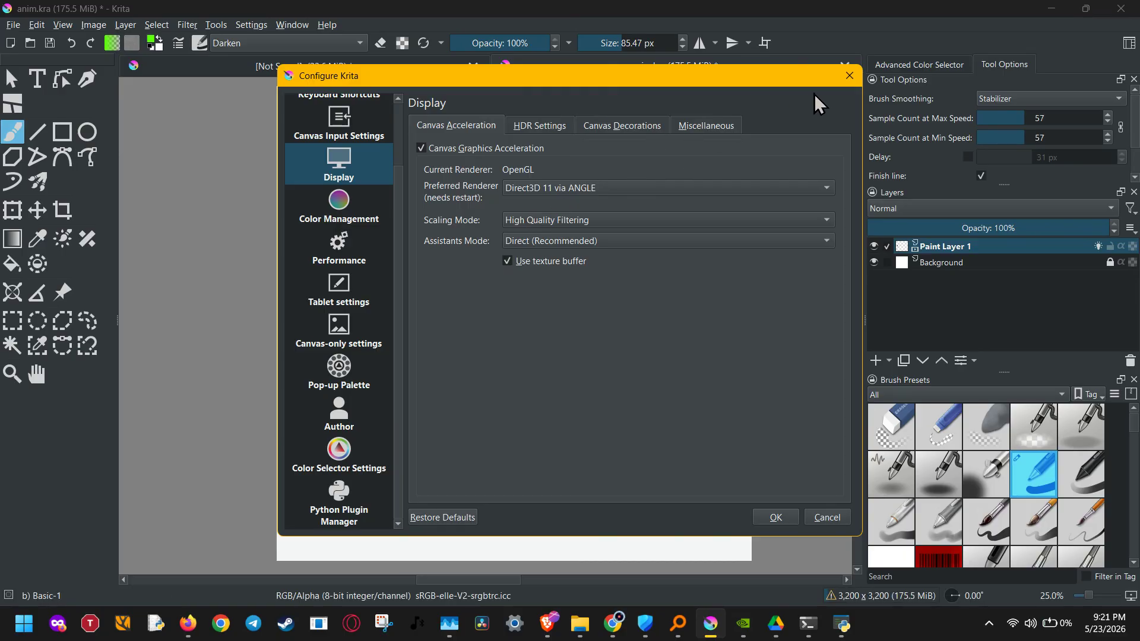
click(850, 76)
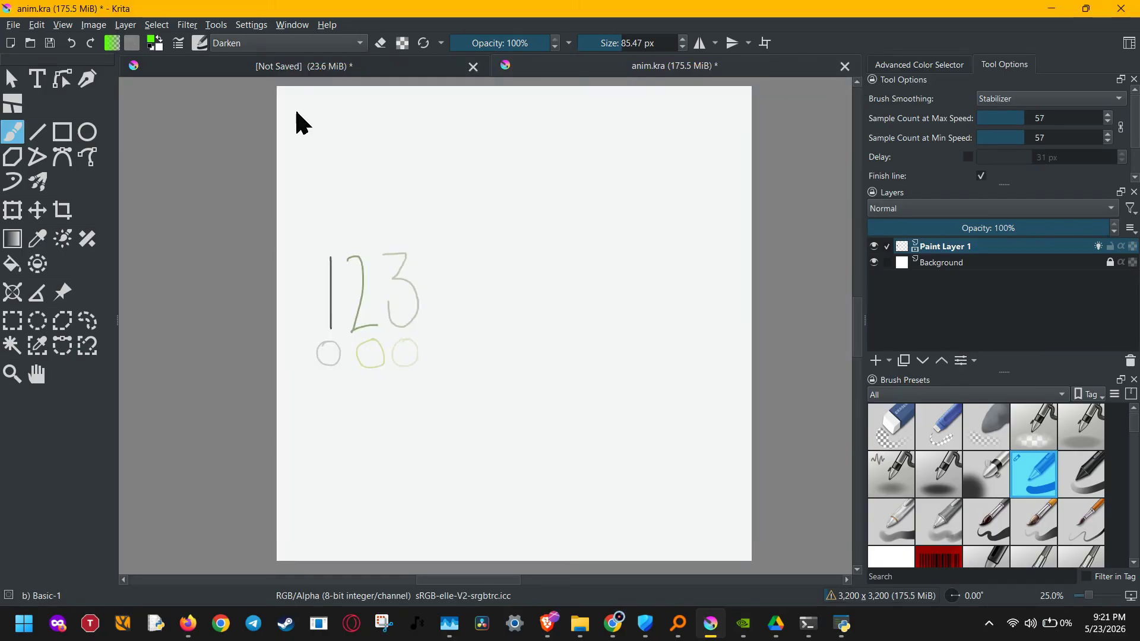
Step: Choose Stabilizer as the brush smoothing and set the sample counts at maximum and minimum speed to 36
click(1063, 102)
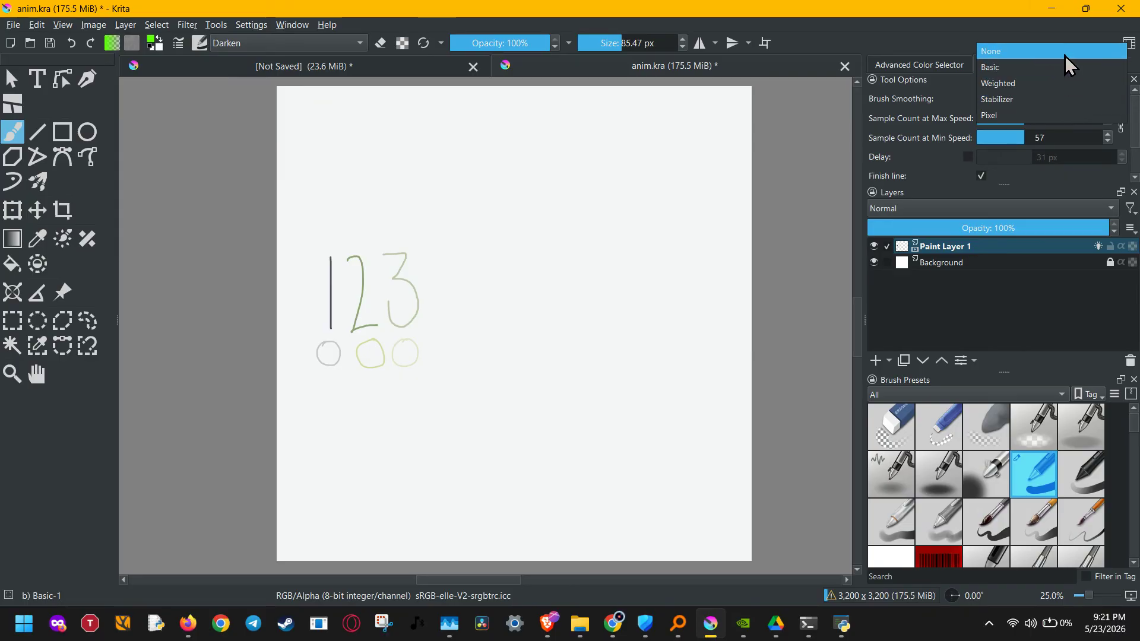
click(1051, 100)
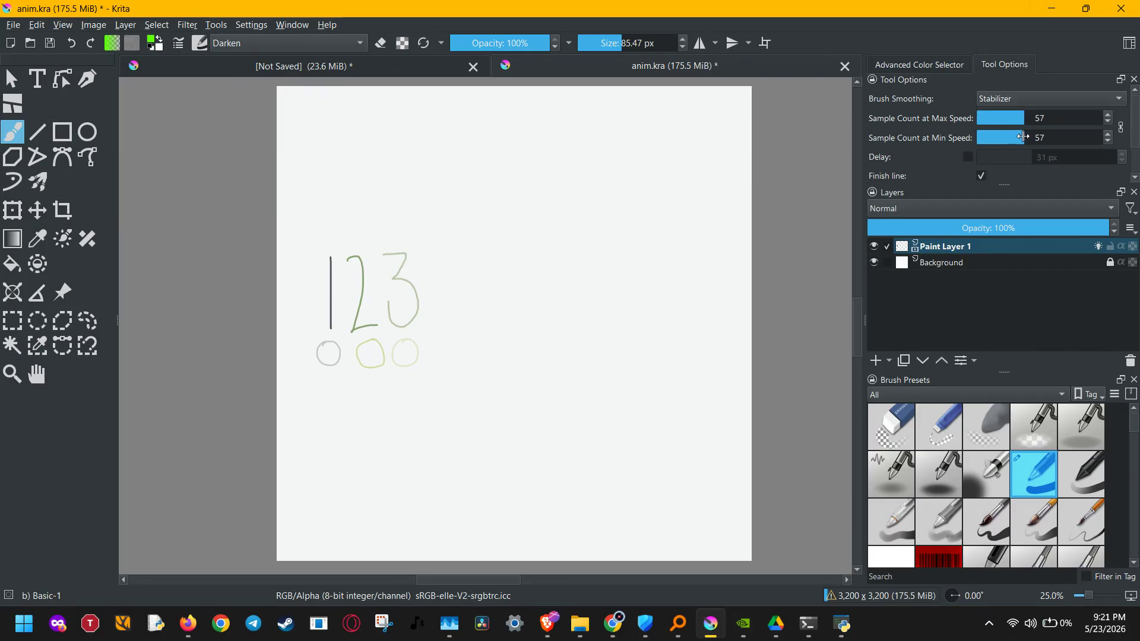
mouse_move(1018, 132)
mouse_down()
mouse_move(1048, 134)
mouse_move(1004, 135)
mouse_move(1017, 136)
mouse_up()
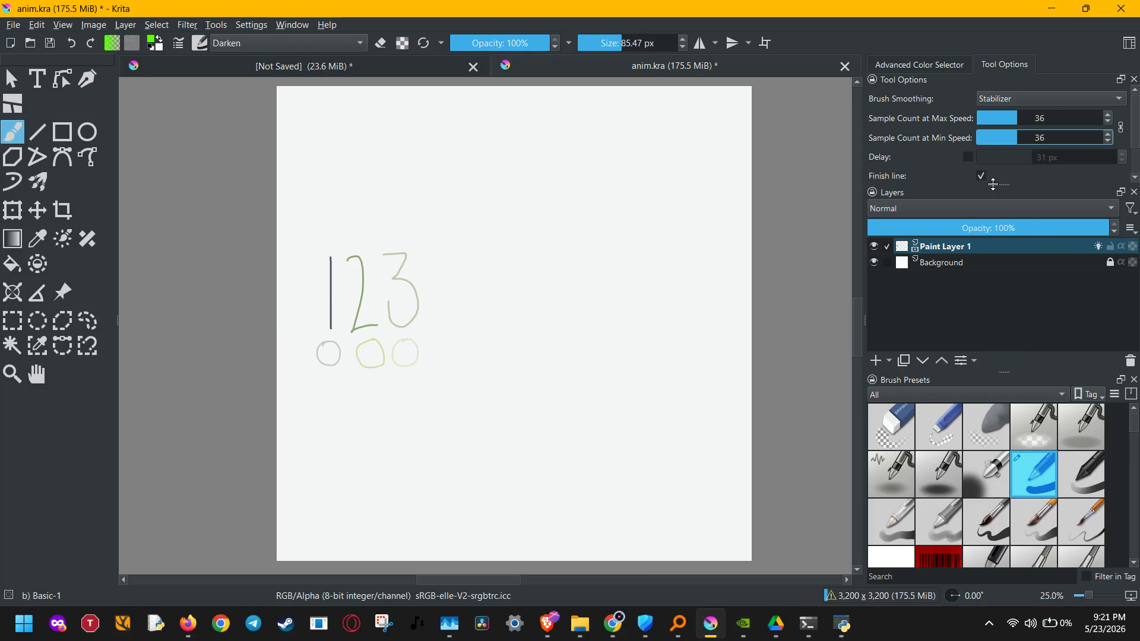
click(594, 561)
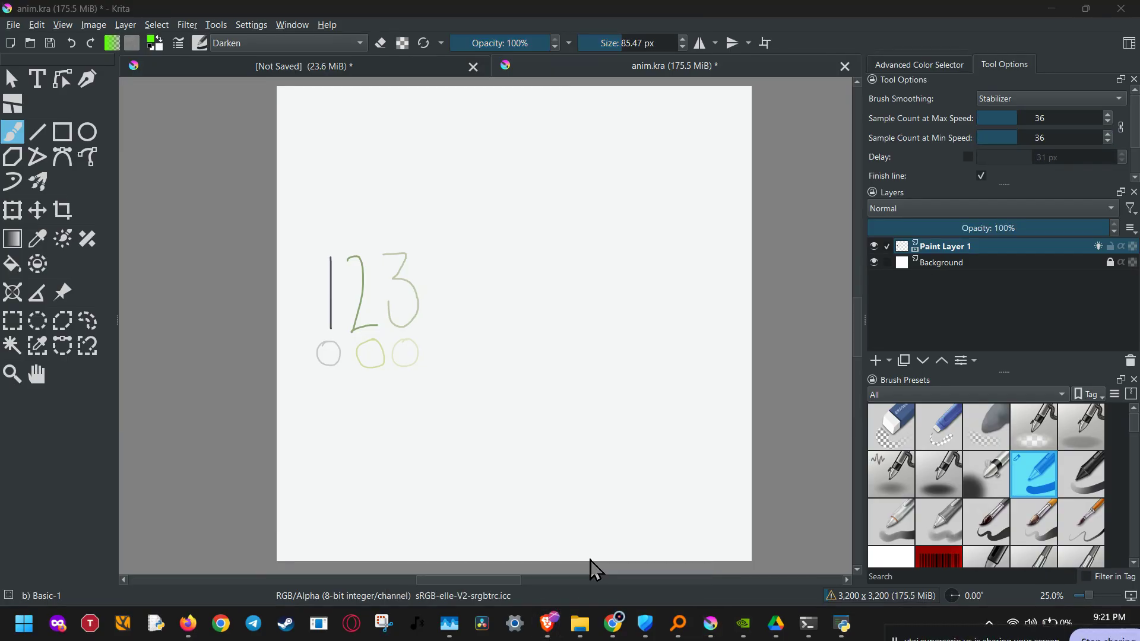